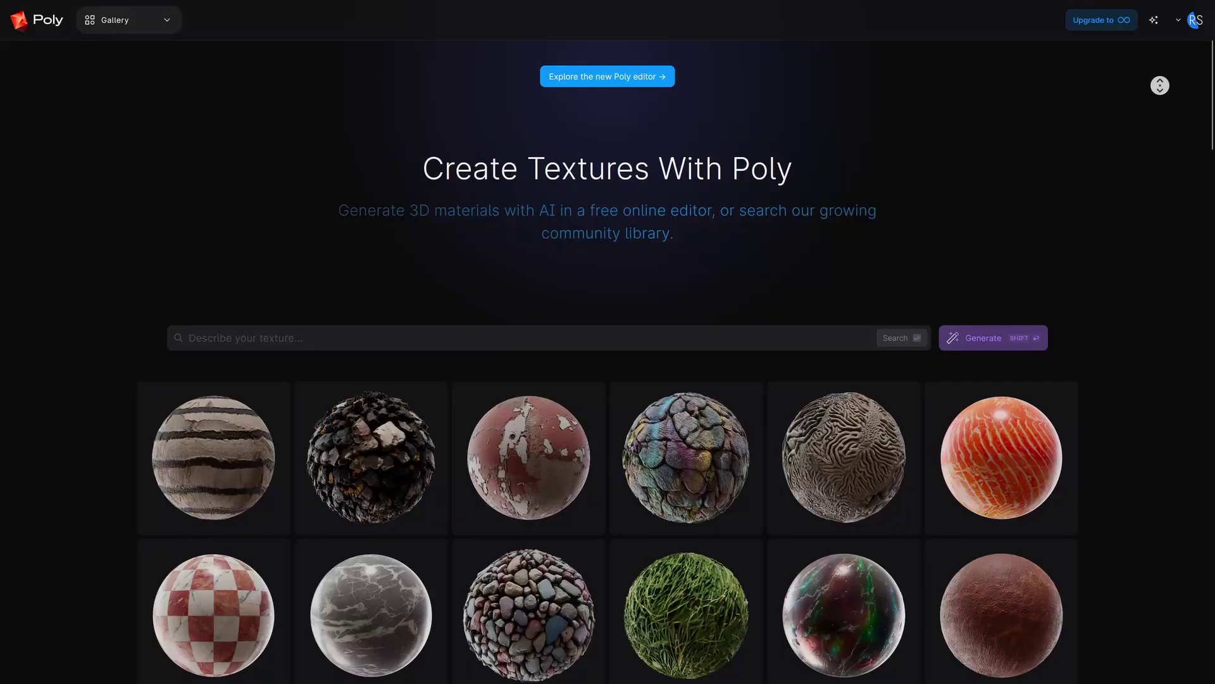
Switch on 'Use hardware acceleration when available' in Chrome's settings.
{"action": "scroll", "coordinate": [607, 437], "scroll_direction": "down", "scroll_amount": 2}
{"action": "scroll", "coordinate": [608, 437], "scroll_direction": "down", "scroll_amount": 3}
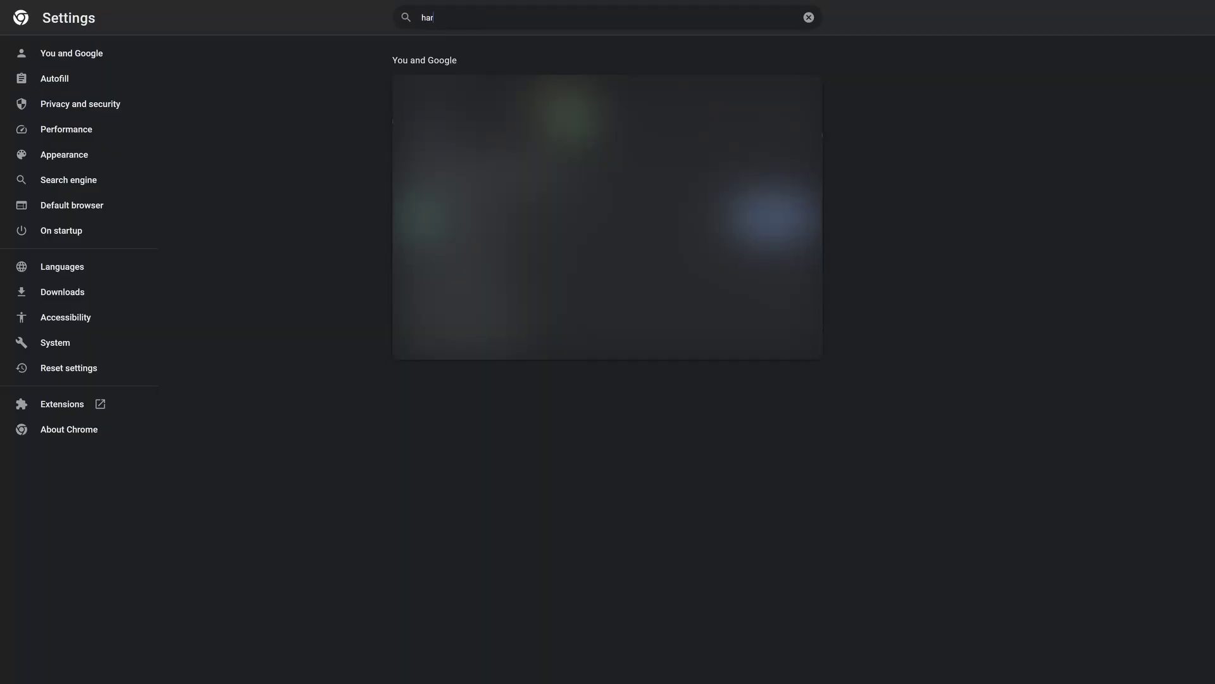
{"action": "type", "text": "dw"}
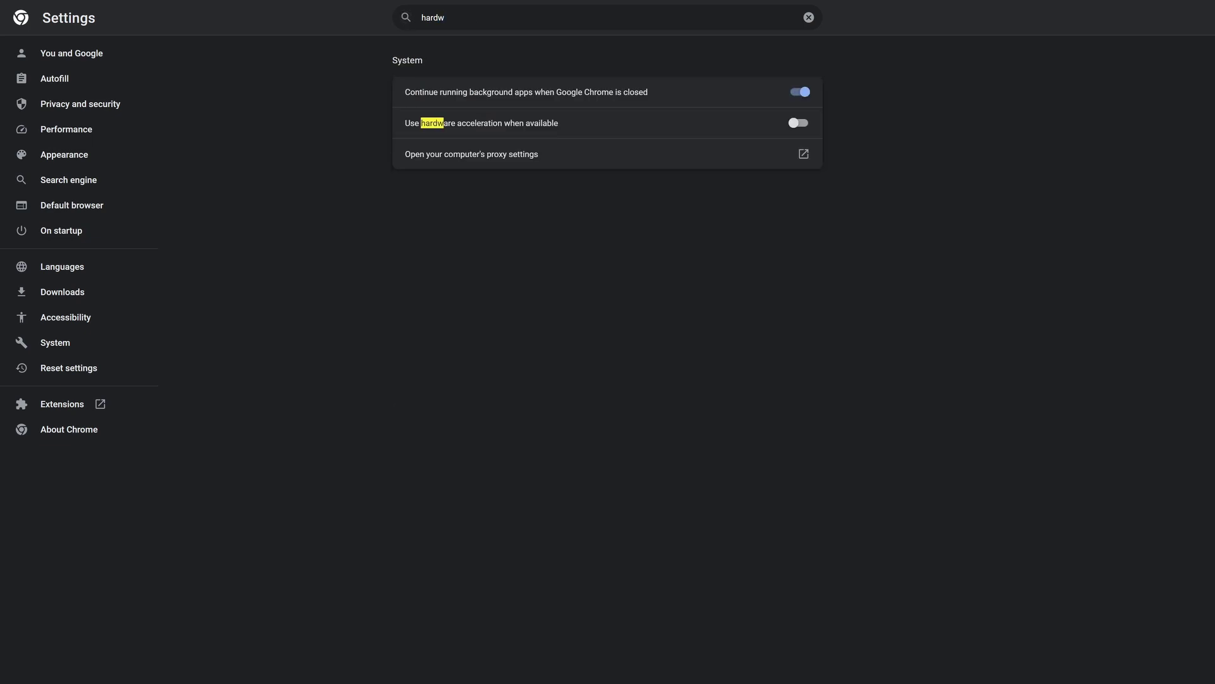
{"action": "left_click", "coordinate": [799, 123]}
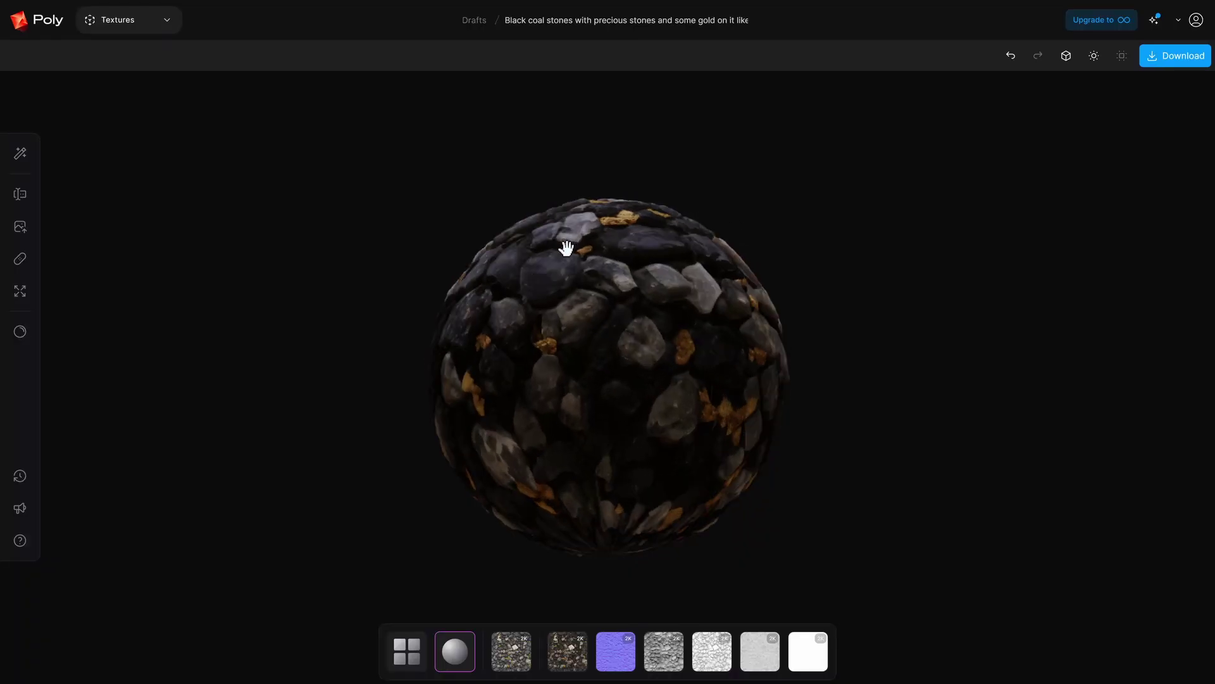
Switch from Poly's browser editor to the Task Manager window.
{"action": "key", "text": "alt+Tab"}
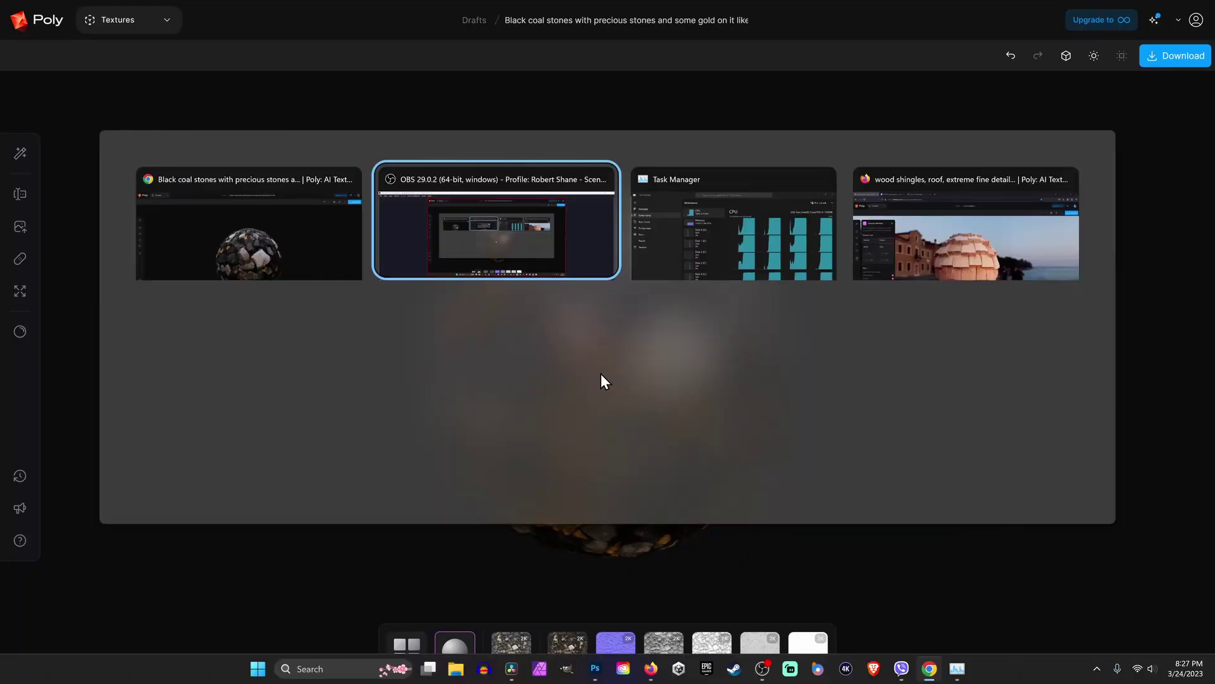
{"action": "key", "text": "alt+Tab"}
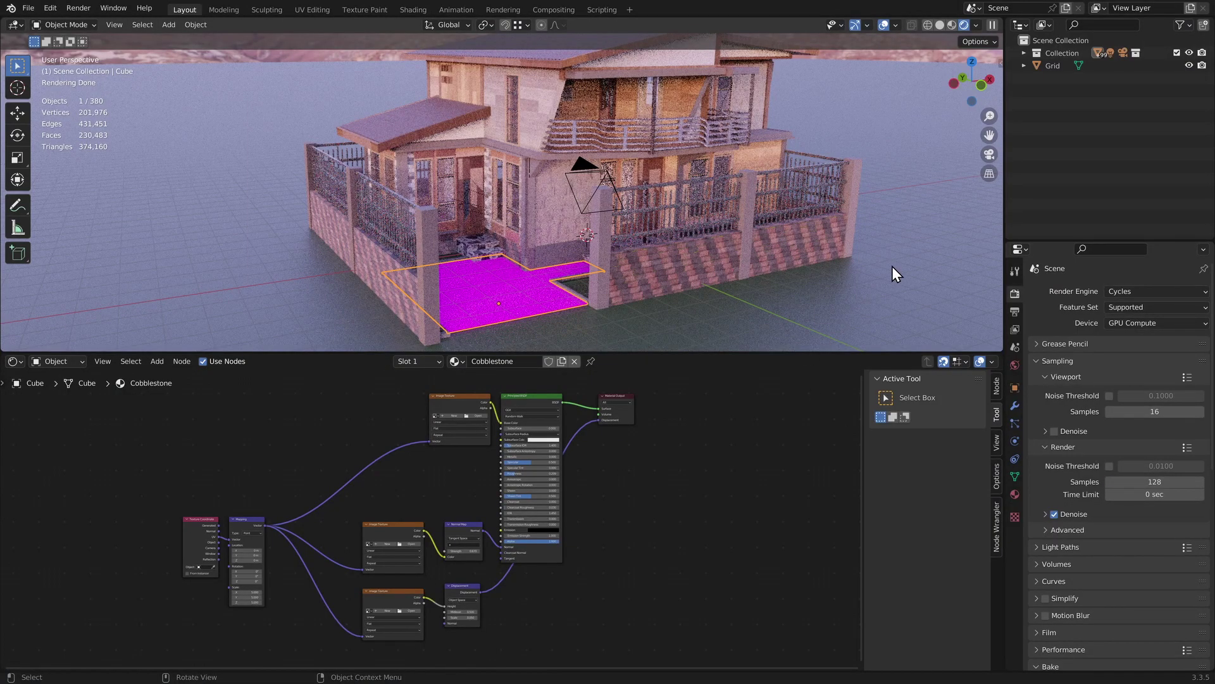
{"action": "scroll", "coordinate": [849, 237], "scroll_direction": "up", "scroll_amount": 3}
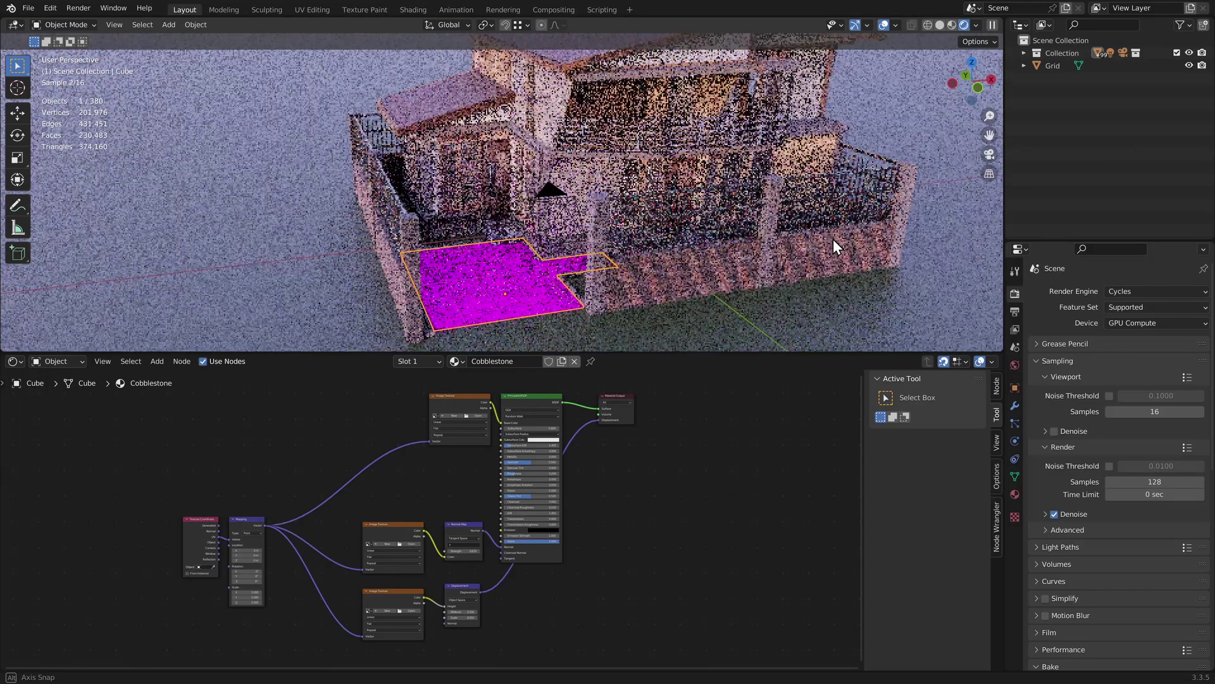
{"action": "left_click_drag", "start_coordinate": [632, 257], "coordinate": [652, 237]}
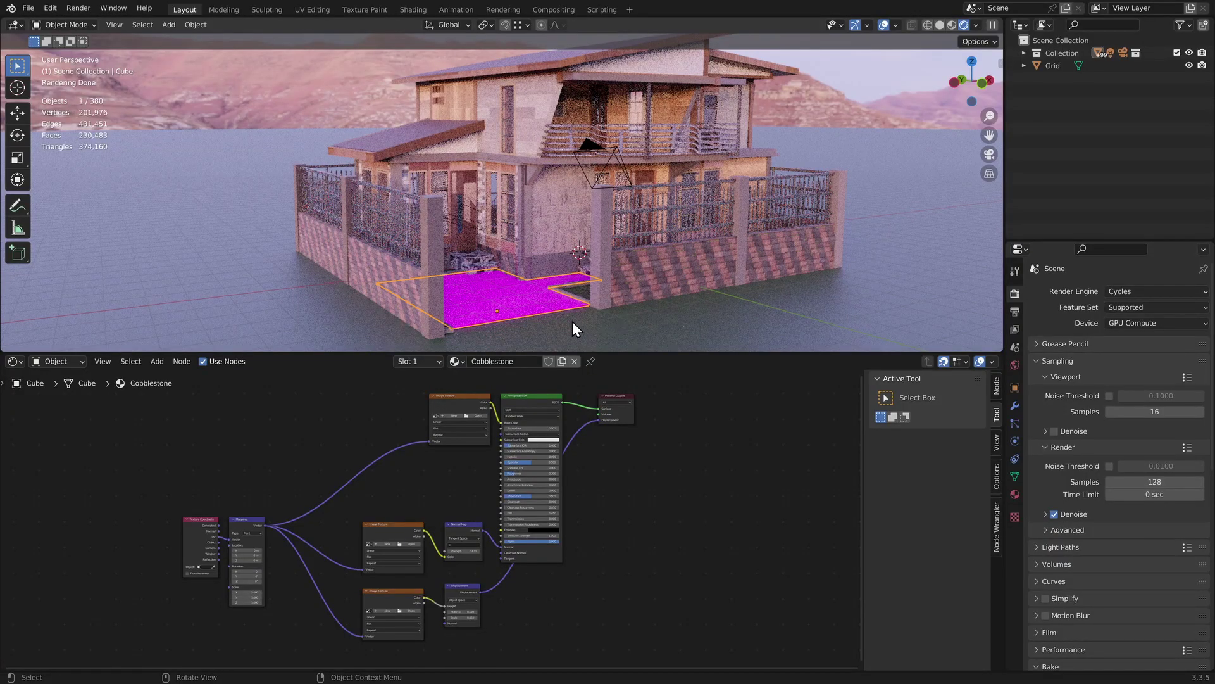
{"action": "scroll", "coordinate": [506, 306], "scroll_direction": "up", "scroll_amount": 3}
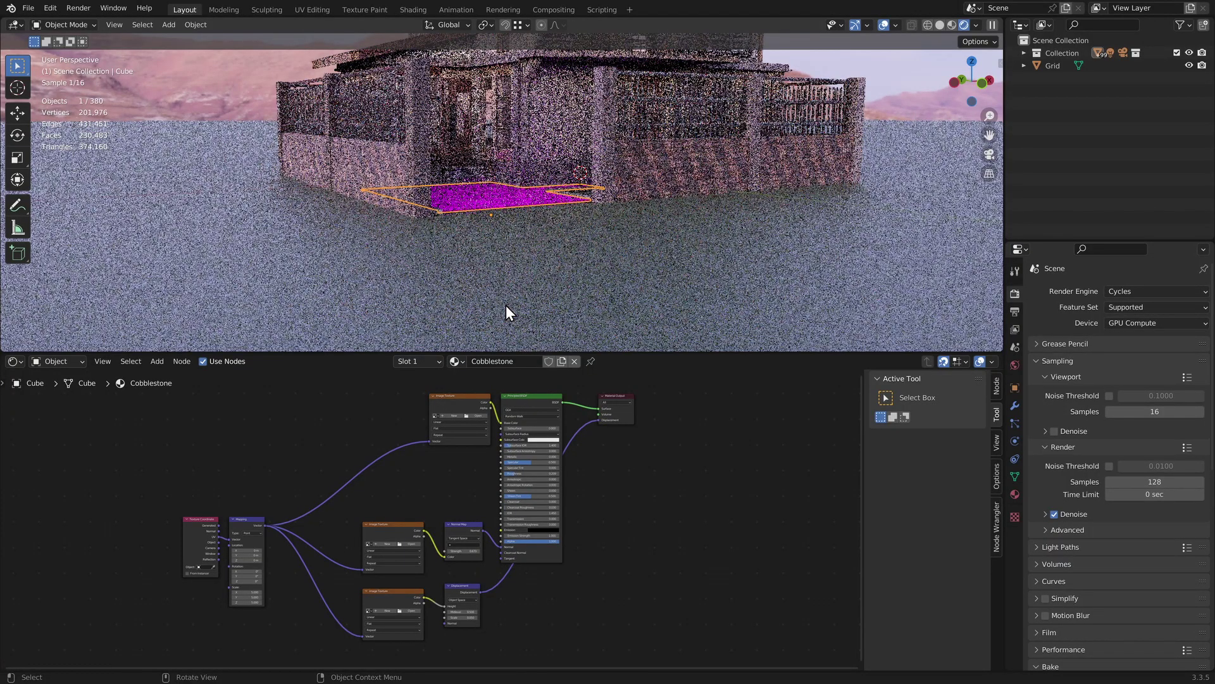
{"action": "left_click_drag", "start_coordinate": [507, 306], "coordinate": [500, 219]}
{"action": "scroll", "coordinate": [501, 219], "scroll_direction": "up", "scroll_amount": 5}
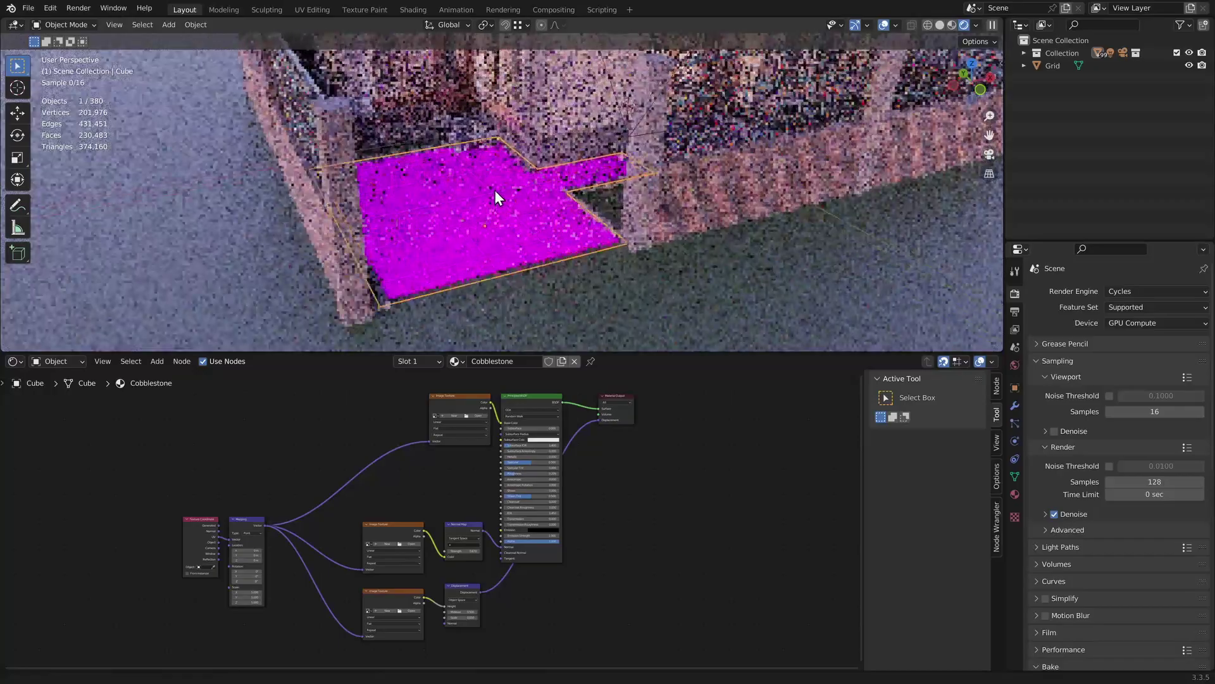
{"action": "scroll", "coordinate": [515, 195], "scroll_direction": "down", "scroll_amount": 3}
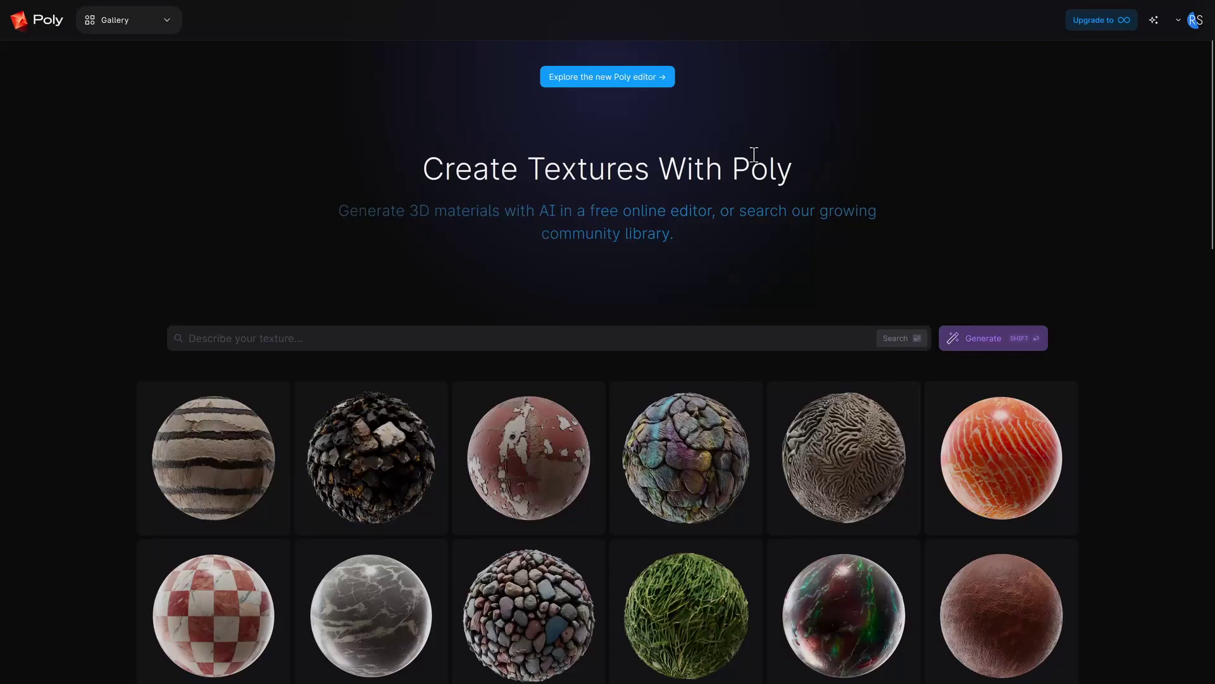
Start a Matte Untitled Texture in the new Poly editor and show the Upload Image panel.
{"action": "left_click", "coordinate": [600, 76]}
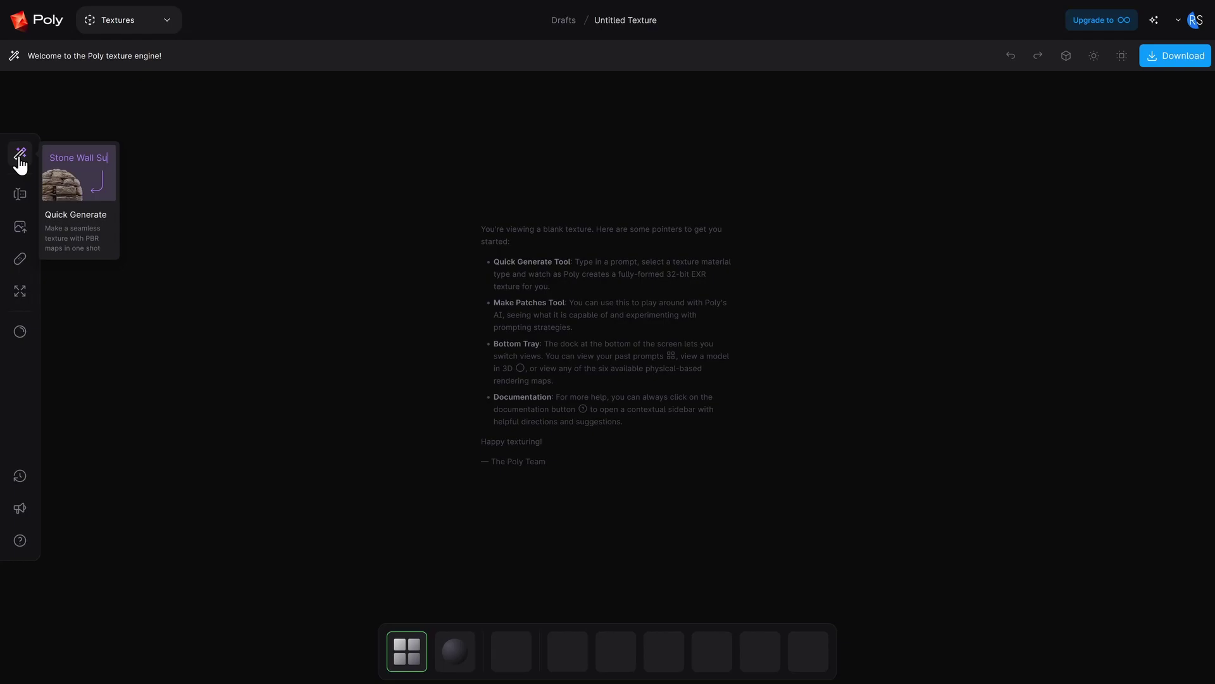
{"action": "left_click", "coordinate": [21, 155]}
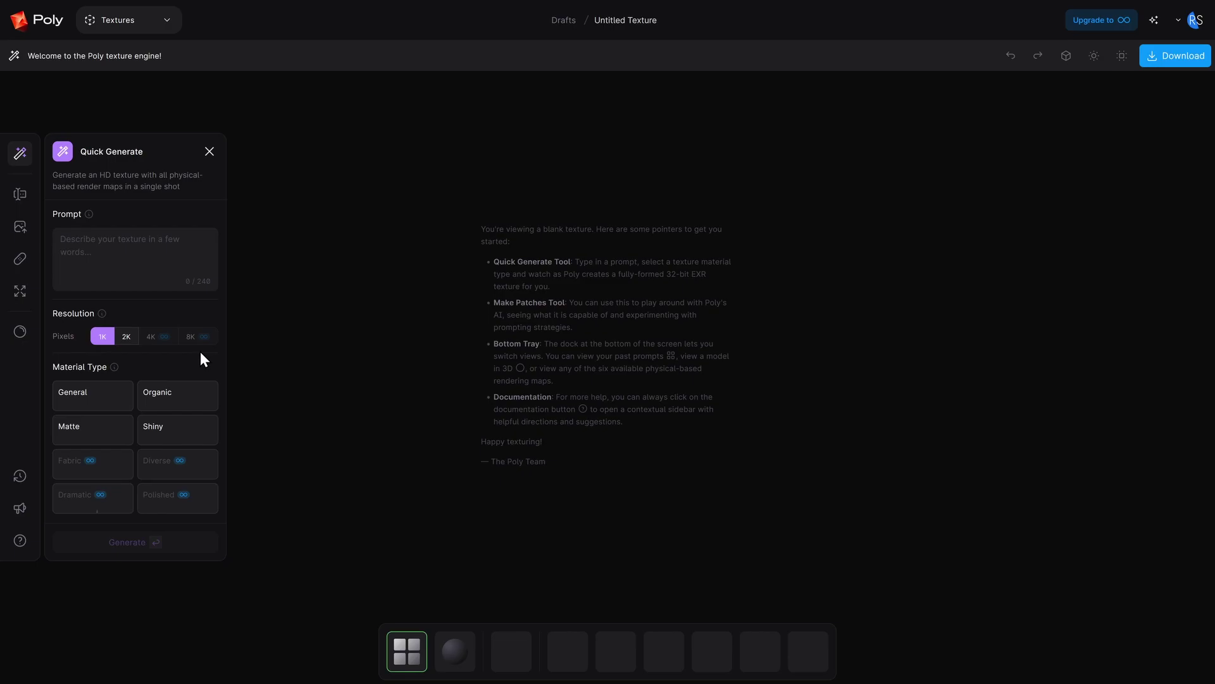
{"action": "left_click", "coordinate": [103, 433]}
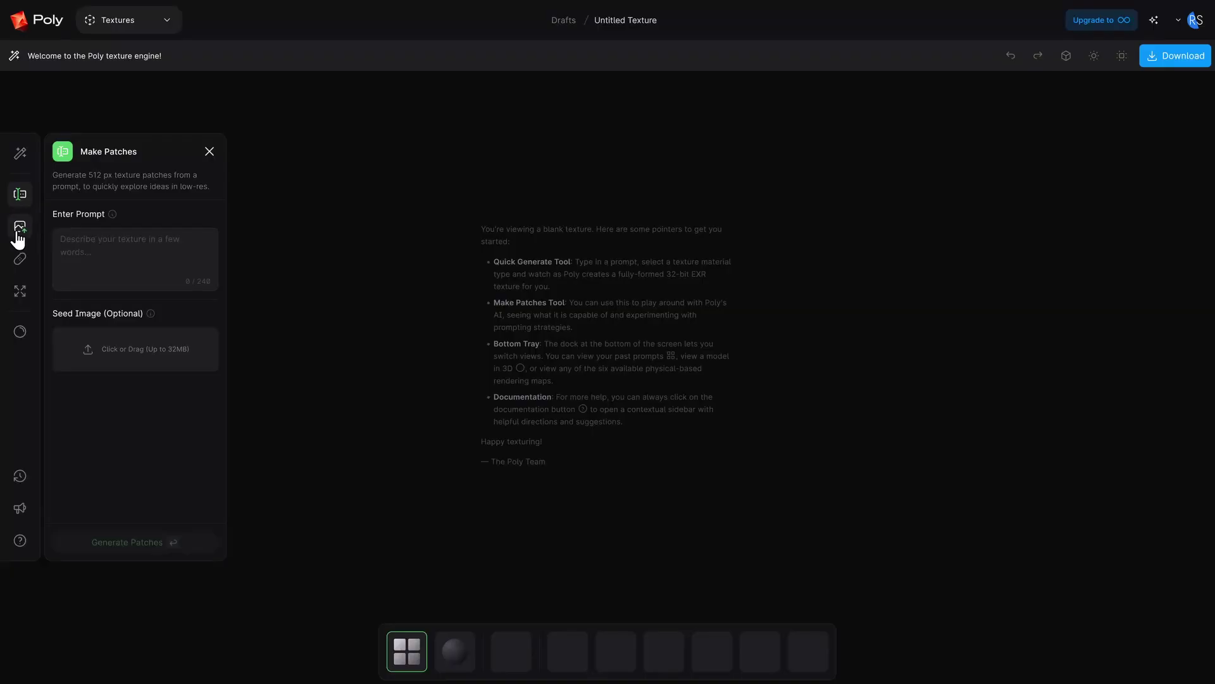
{"action": "left_click", "coordinate": [19, 228]}
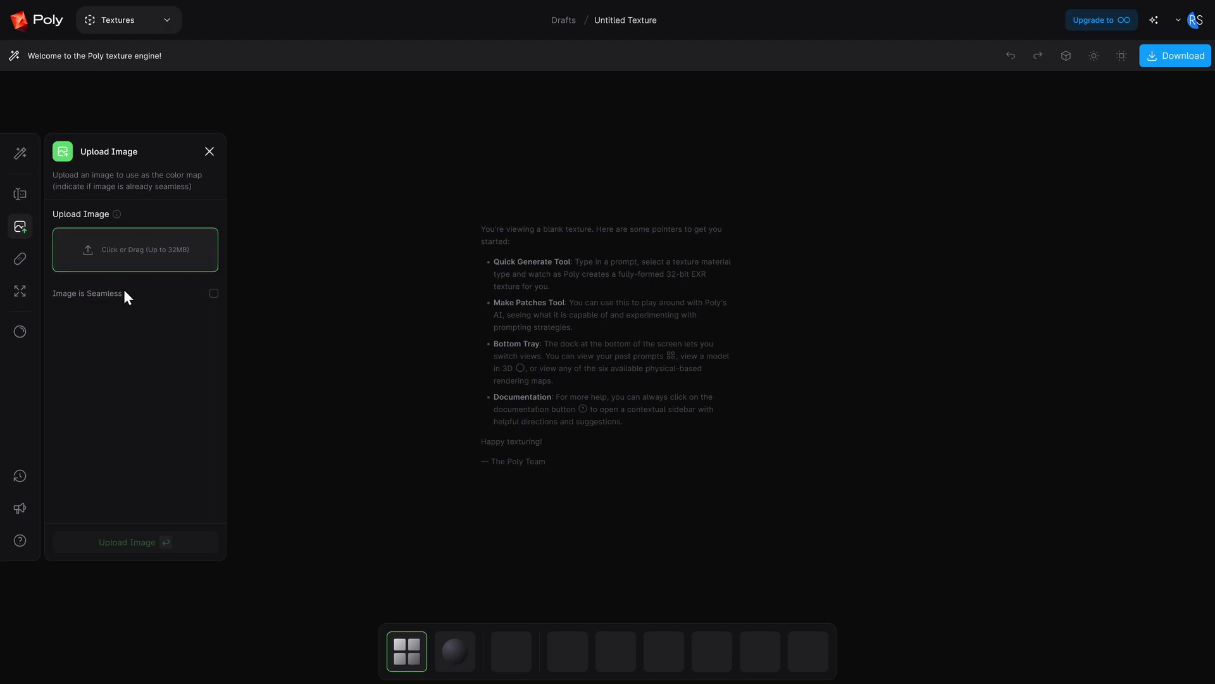
Open the Make Patches tool on the blank Untitled Texture.
{"action": "left_click", "coordinate": [21, 199]}
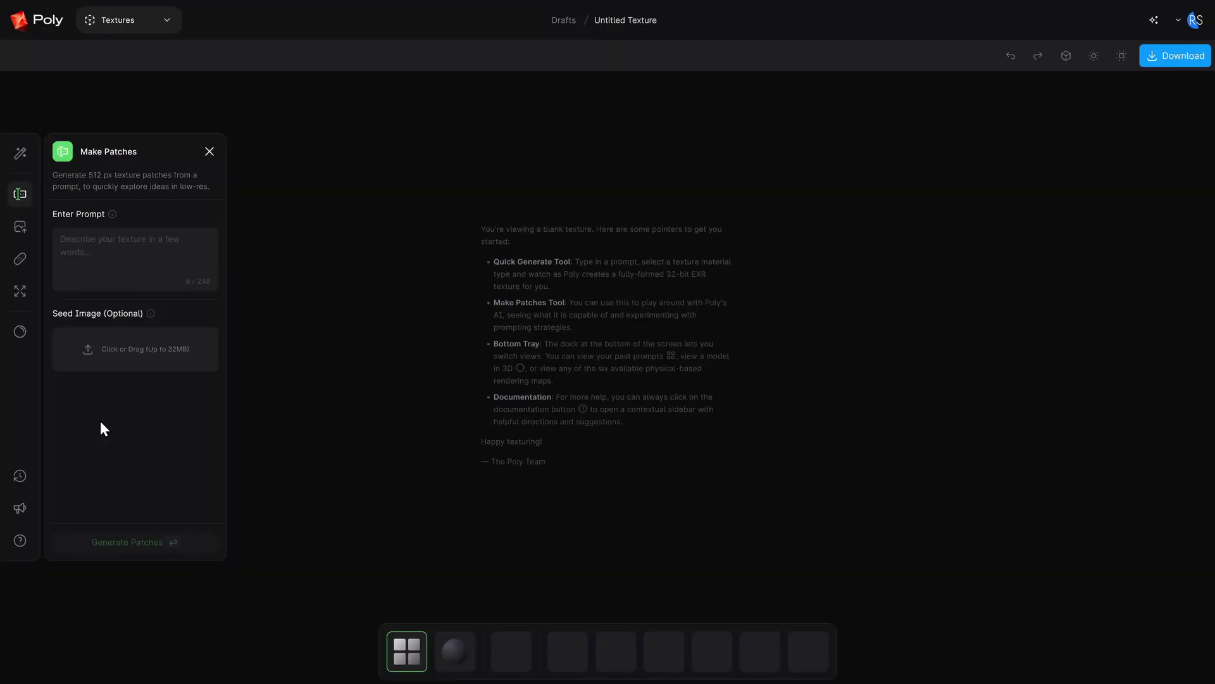
Generate 'rock, high detail' patches and select the top-left patch as the color map.
{"action": "left_click", "coordinate": [90, 283]}
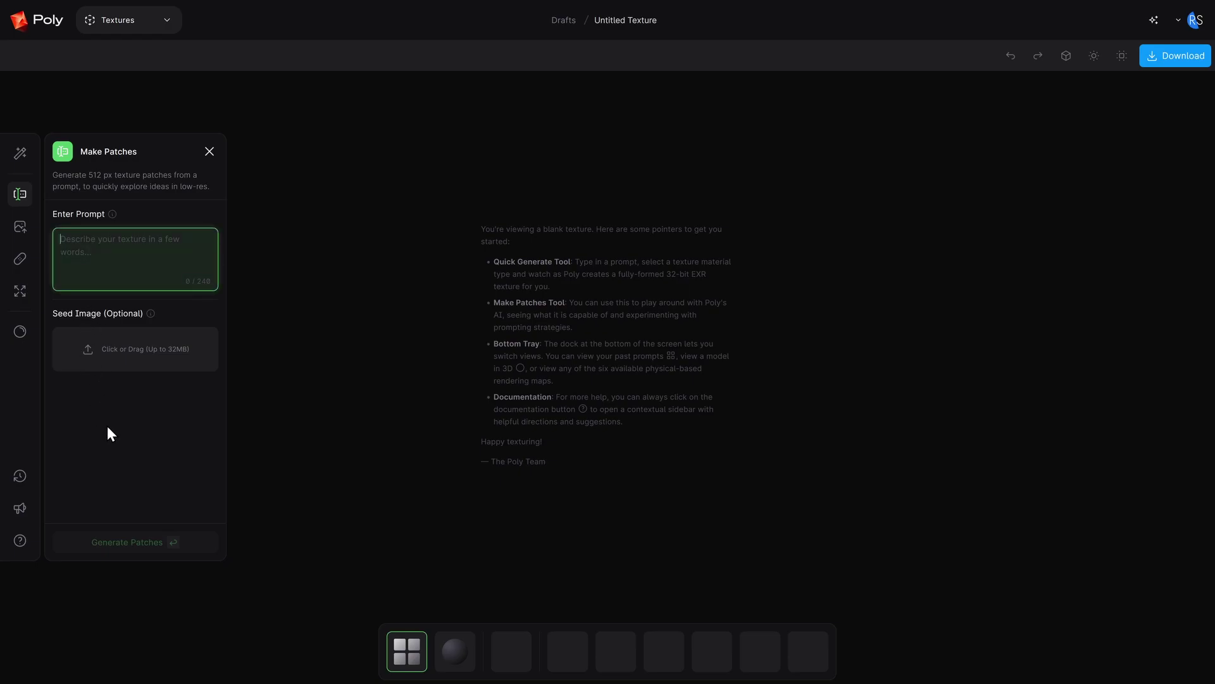
{"action": "type", "text": "rock, high"}
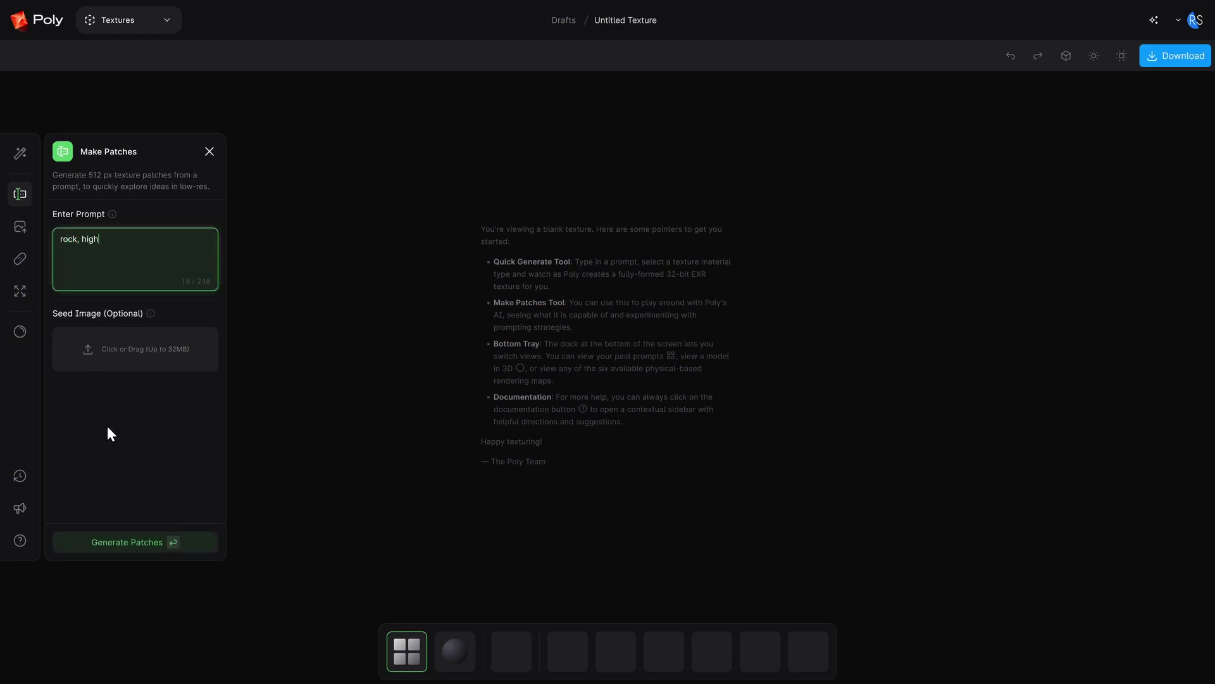
{"action": "type", "text": " detail"}
{"action": "left_click", "coordinate": [130, 541]}
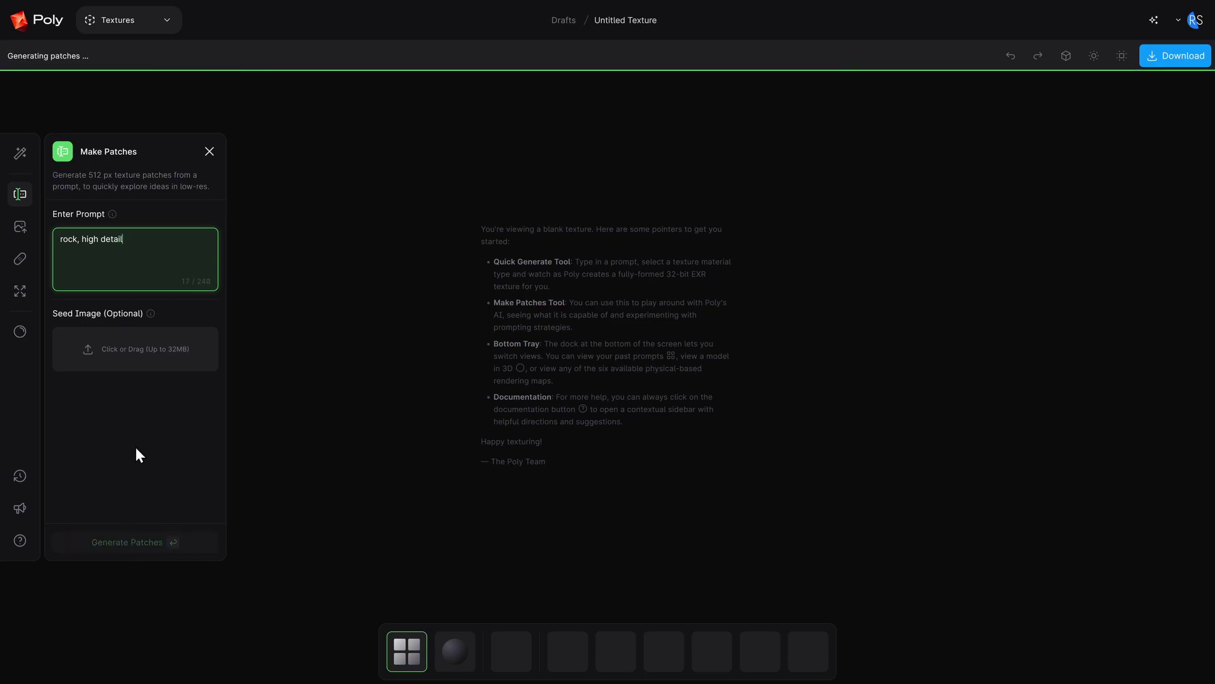
{"action": "key", "text": "Return"}
{"action": "left_click", "coordinate": [531, 222]}
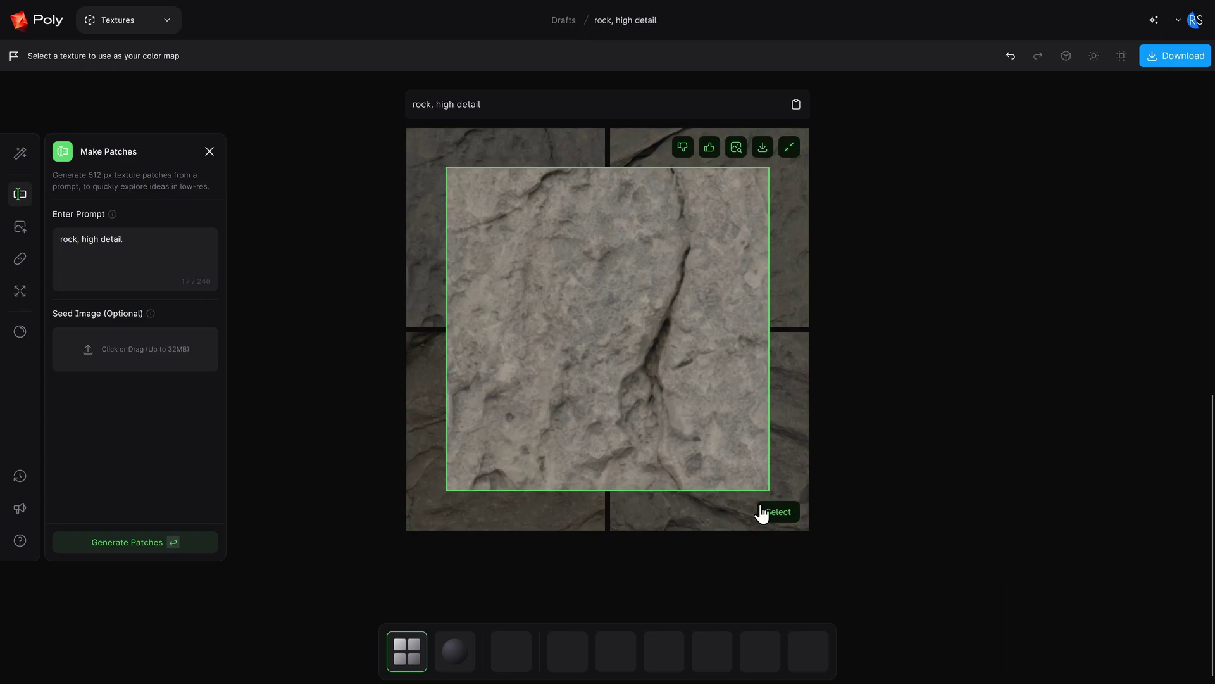
{"action": "left_click", "coordinate": [779, 514]}
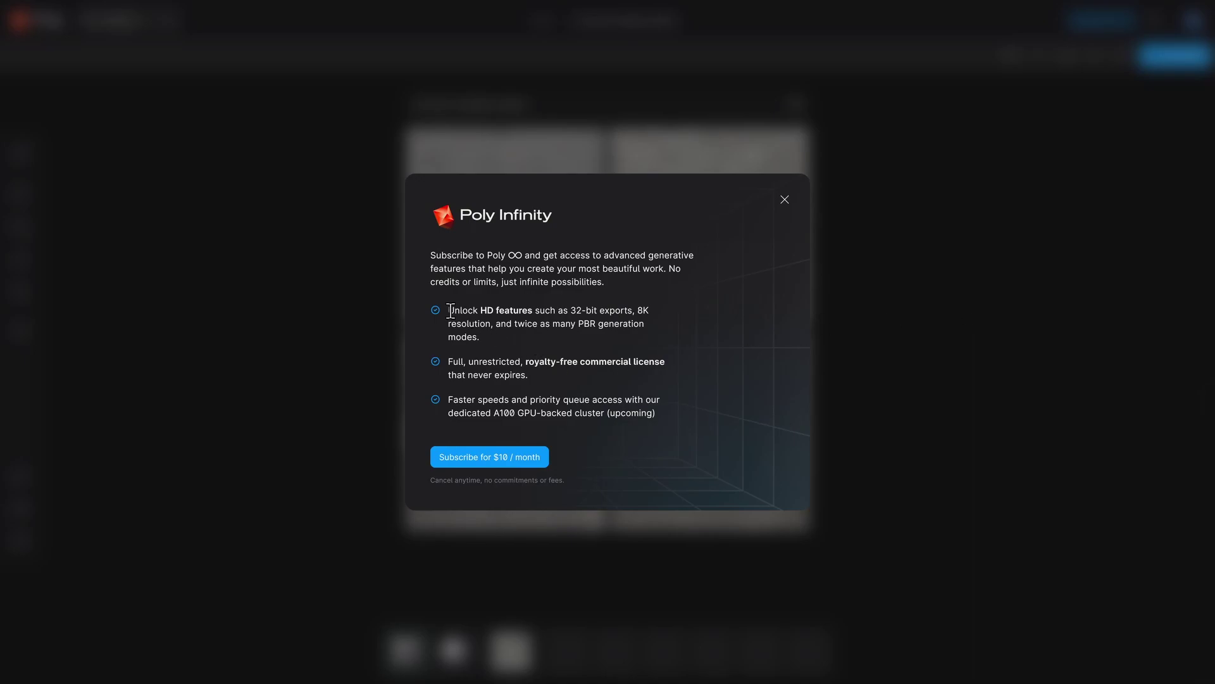
Dismiss the Poly Infinity subscription offer over the rock texture.
{"action": "left_click", "coordinate": [449, 362]}
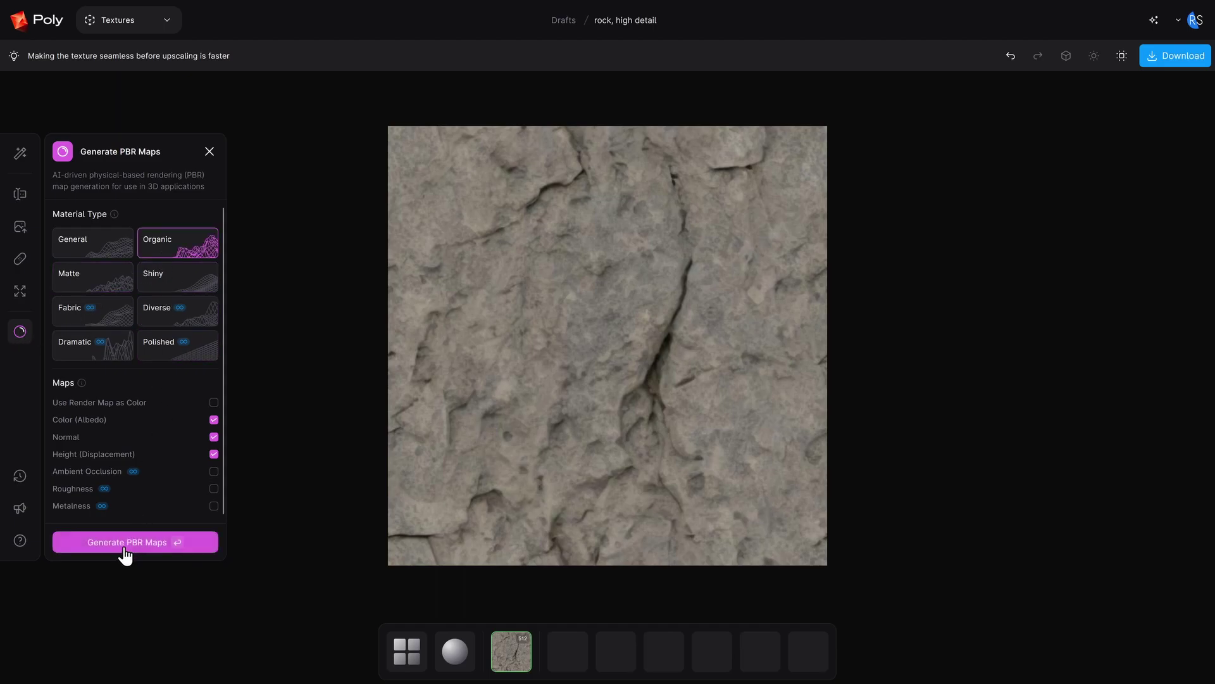
Generate the rock's color, normal and height maps and preview them on Cylinder (Seamless).
{"action": "left_click", "coordinate": [128, 543]}
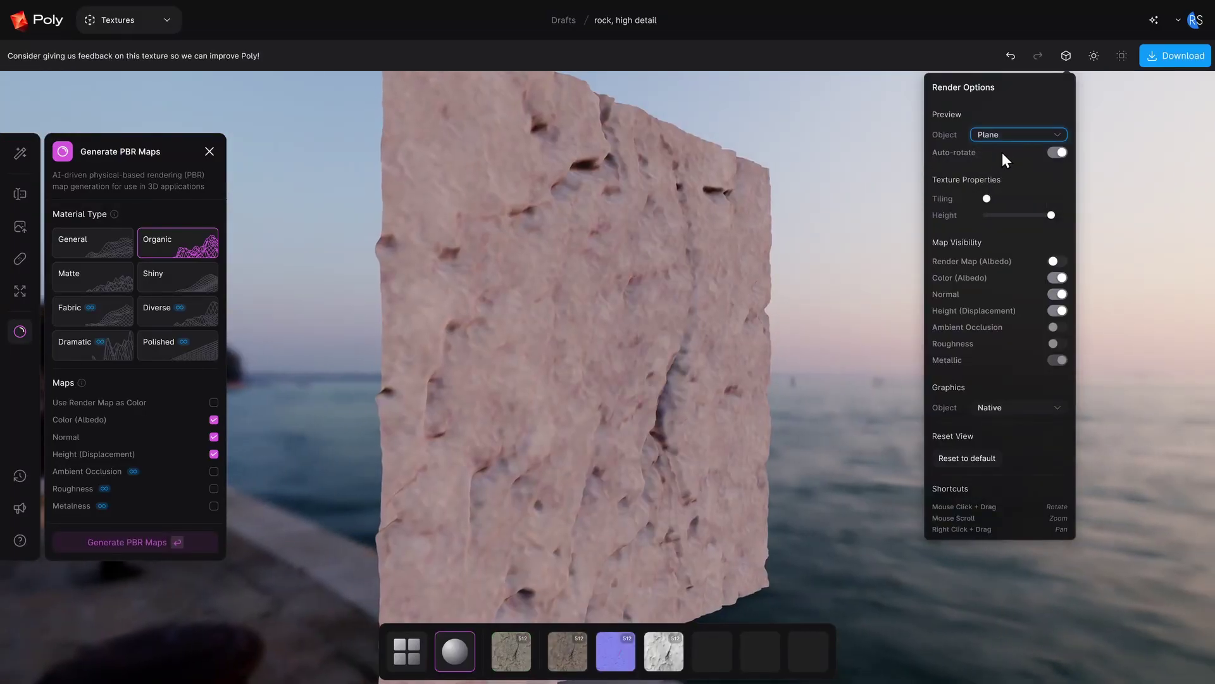
{"action": "left_click", "coordinate": [1009, 144]}
{"action": "left_click", "coordinate": [1004, 190]}
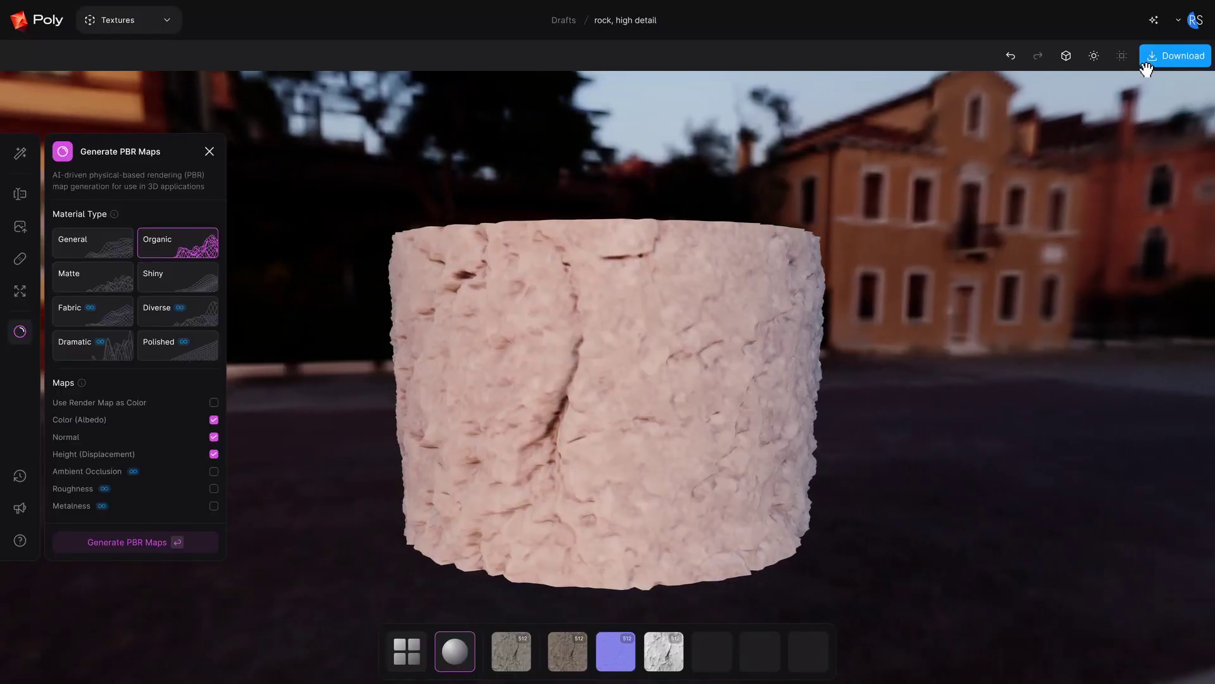
Open the Download options at the top right of Poly's editor.
{"action": "left_click", "coordinate": [1146, 63]}
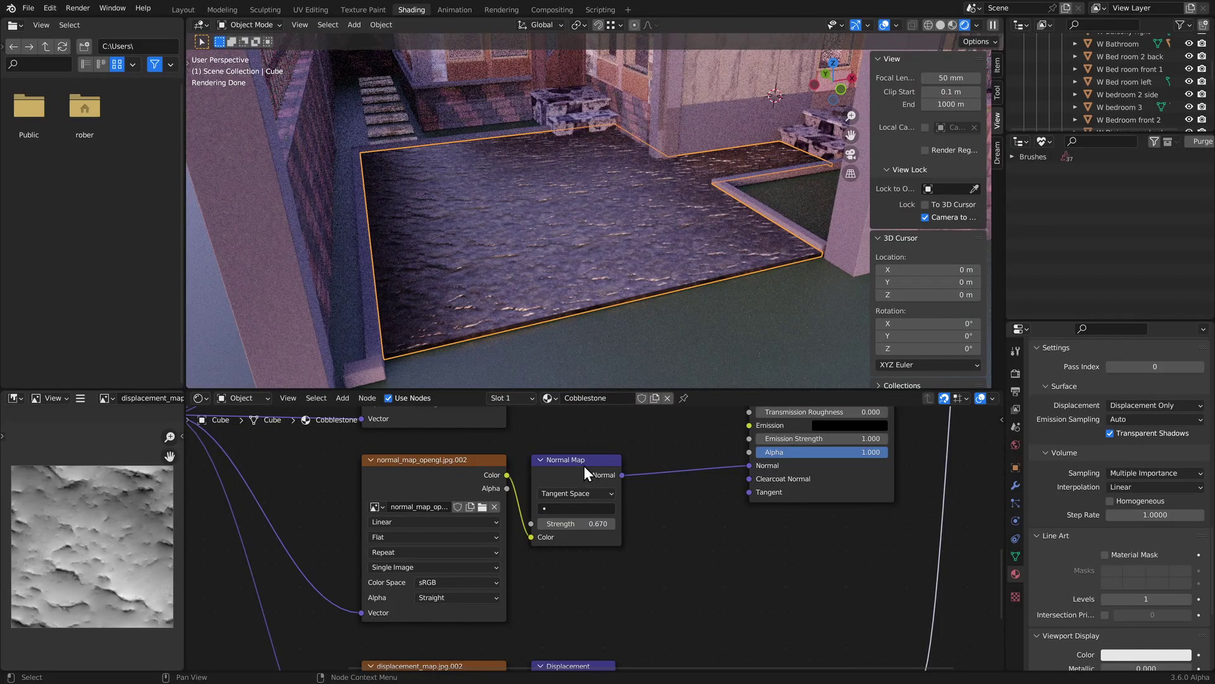
Review the Cobblestone shader nodes and list the Surface Displacement method choices.
{"action": "scroll", "coordinate": [678, 567], "scroll_direction": "down", "scroll_amount": 5}
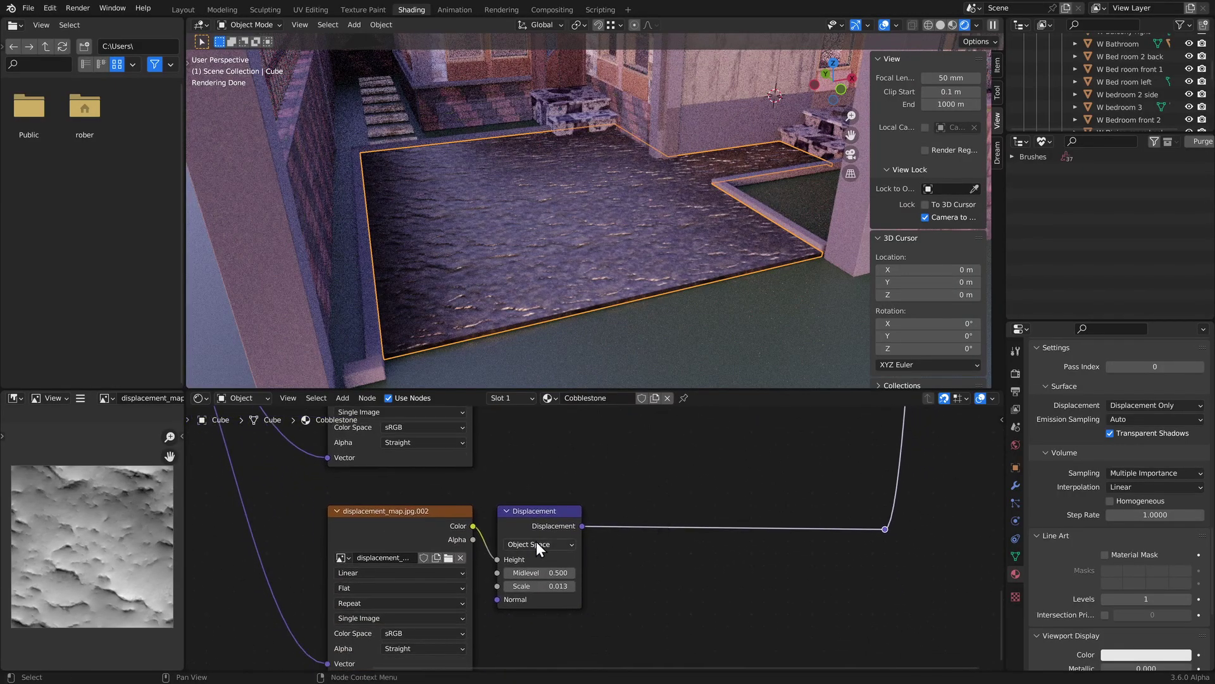
{"action": "scroll", "coordinate": [905, 510], "scroll_direction": "up", "scroll_amount": 6}
{"action": "scroll", "coordinate": [765, 529], "scroll_direction": "right", "scroll_amount": 5}
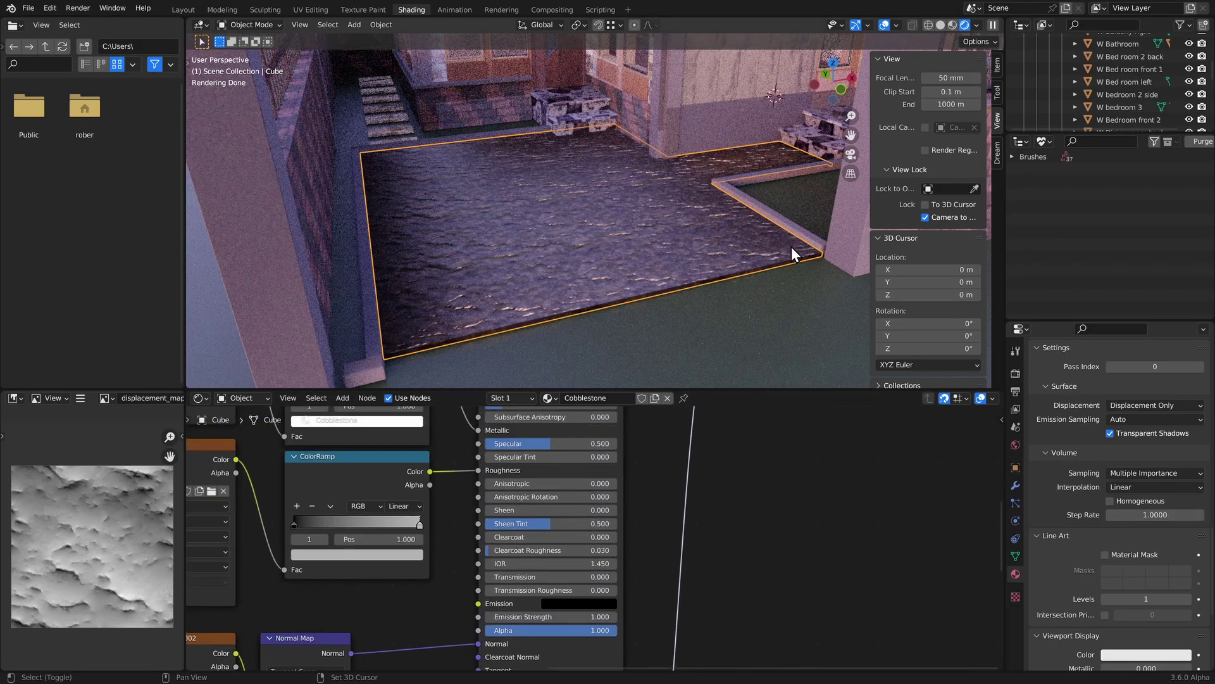
{"action": "scroll", "coordinate": [679, 443], "scroll_direction": "down", "scroll_amount": 5}
{"action": "scroll", "coordinate": [725, 595], "scroll_direction": "left", "scroll_amount": 2}
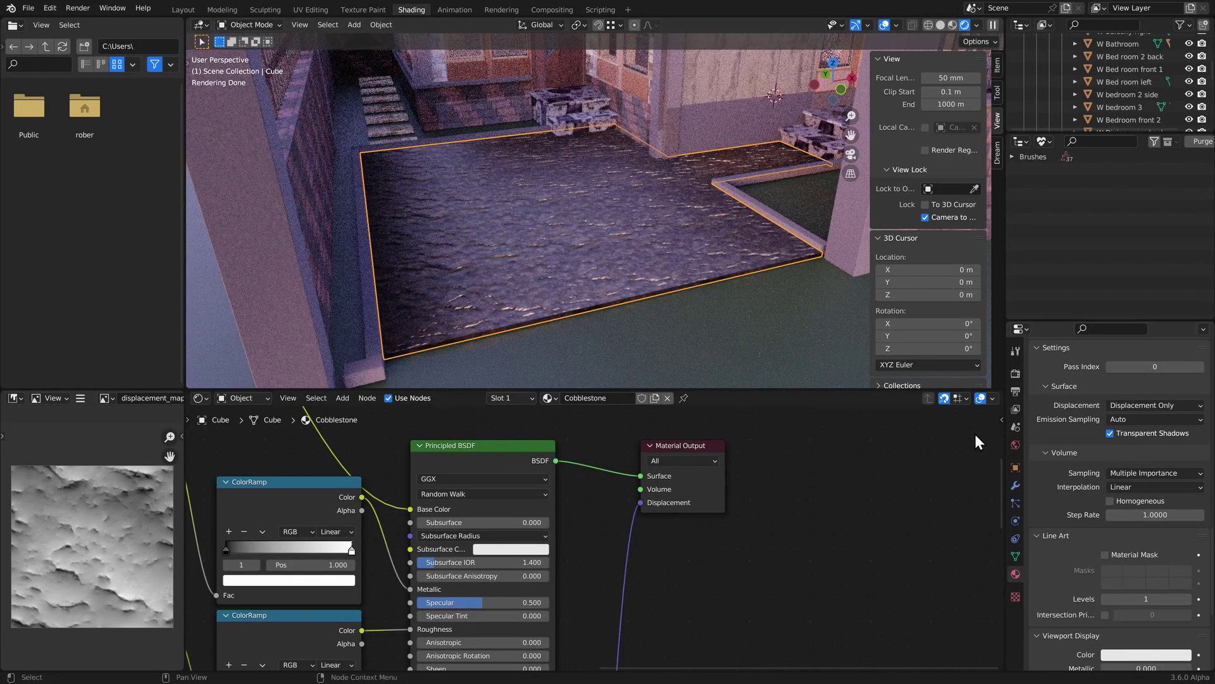
{"action": "left_click", "coordinate": [1129, 406]}
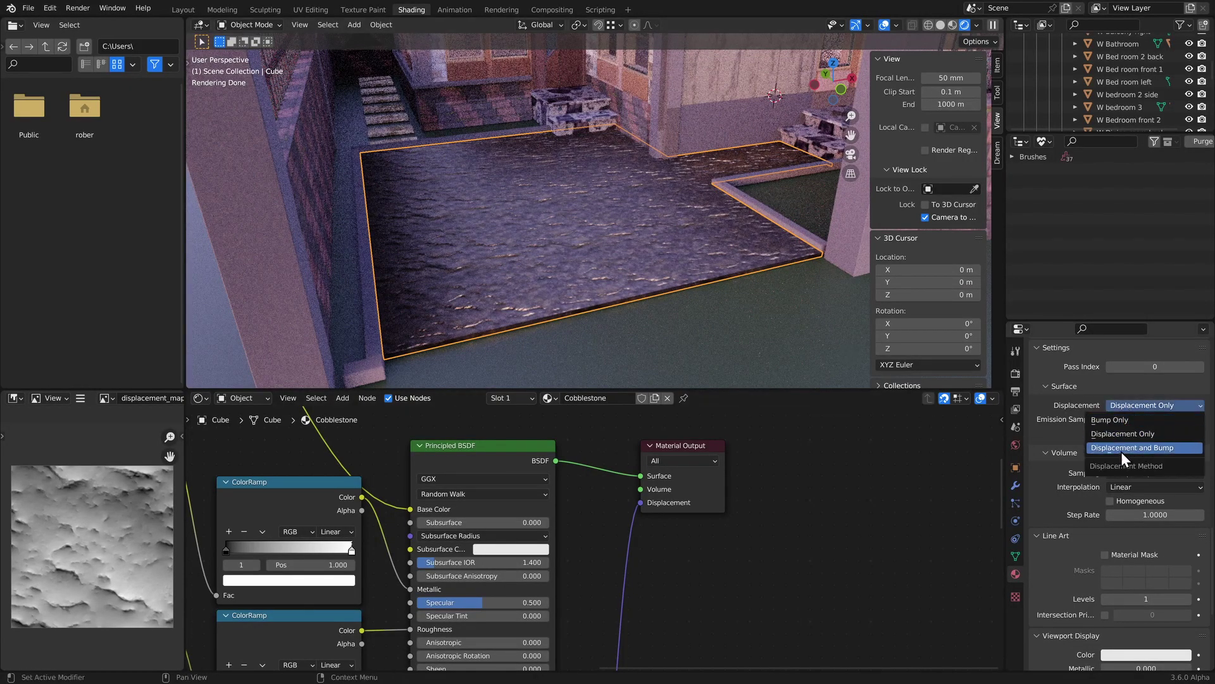